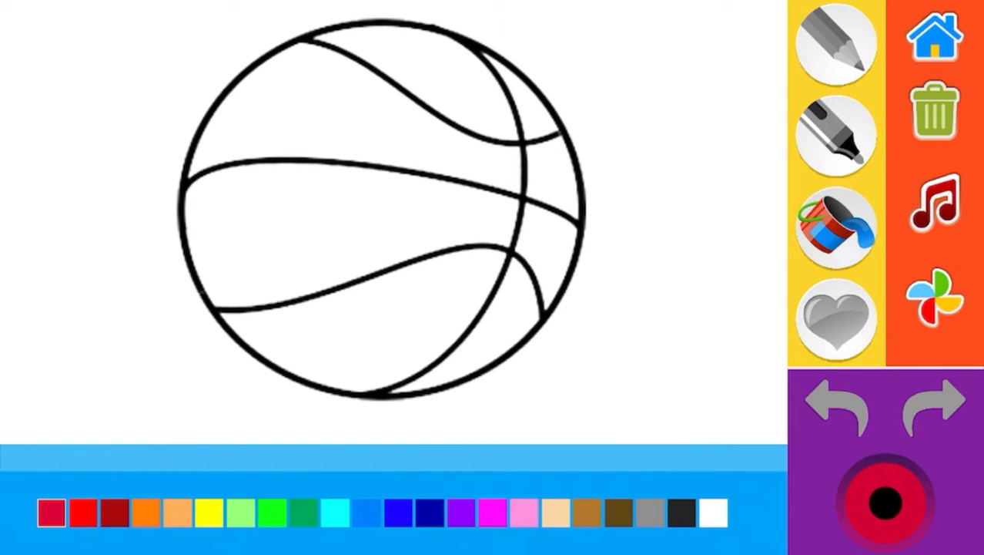
Try the sticker tool on the basketball picture, then pick the pencil tool for coloring.
{"action": "left_click", "coordinate": [837, 318]}
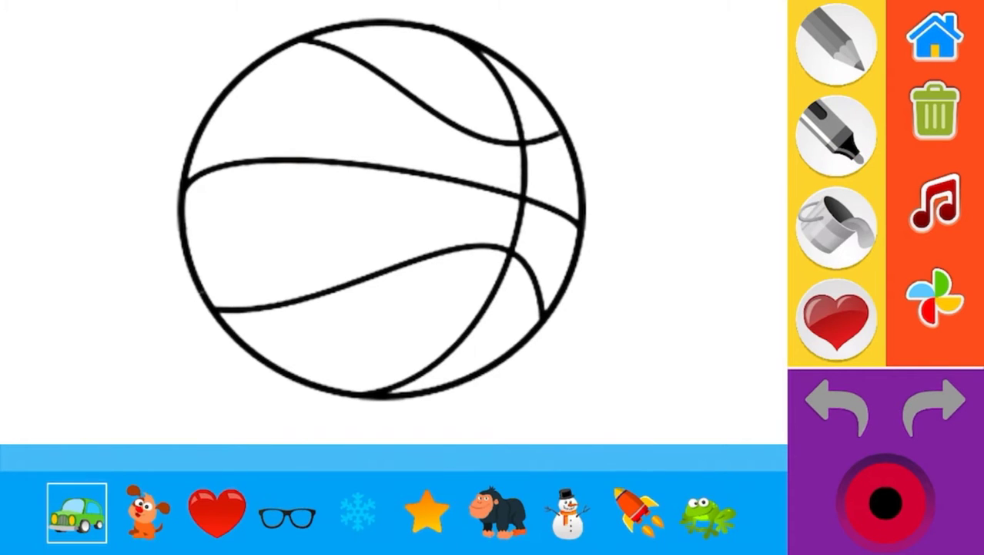
{"action": "left_click", "coordinate": [836, 42]}
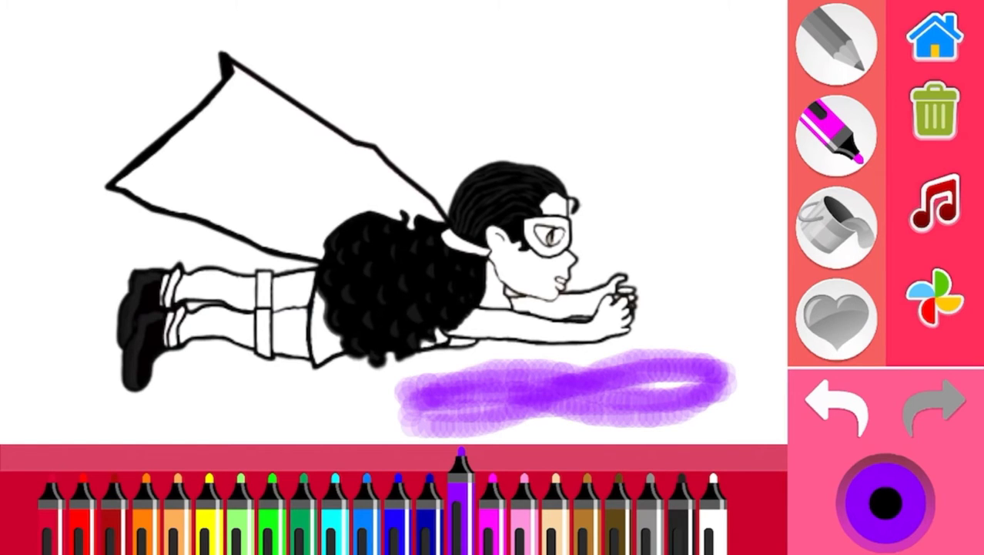
Thicken the purple marker patch under the flying girl, then return to the gallery.
{"action": "mouse_move", "coordinate": [508, 385]}
{"action": "left_mouse_down"}
{"action": "mouse_move", "coordinate": [431, 409]}
{"action": "mouse_move", "coordinate": [693, 377]}
{"action": "mouse_move", "coordinate": [716, 400]}
{"action": "mouse_move", "coordinate": [443, 389]}
{"action": "left_mouse_up"}
{"action": "mouse_move", "coordinate": [693, 389]}
{"action": "left_mouse_down"}
{"action": "mouse_move", "coordinate": [432, 416]}
{"action": "mouse_move", "coordinate": [578, 370]}
{"action": "left_mouse_up"}
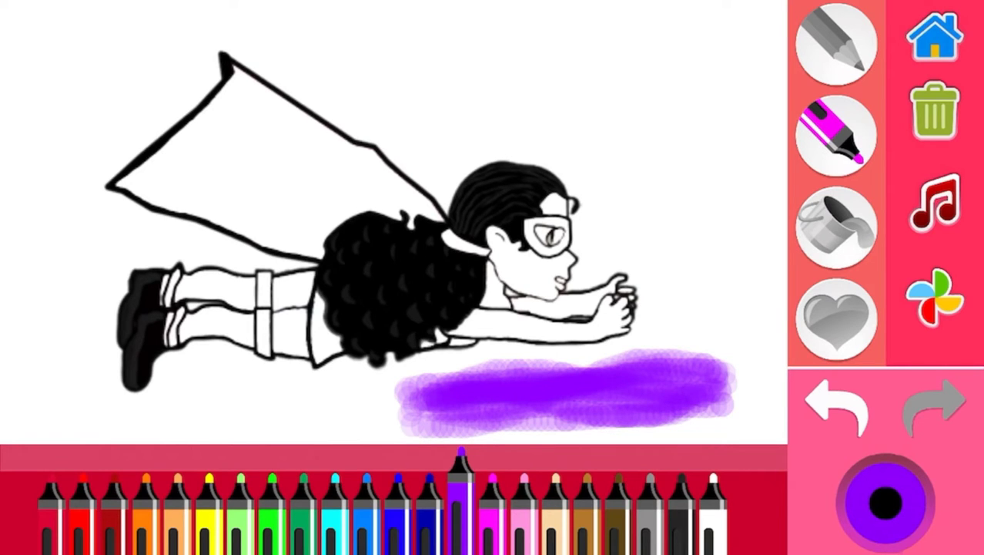
{"action": "left_click", "coordinate": [934, 36]}
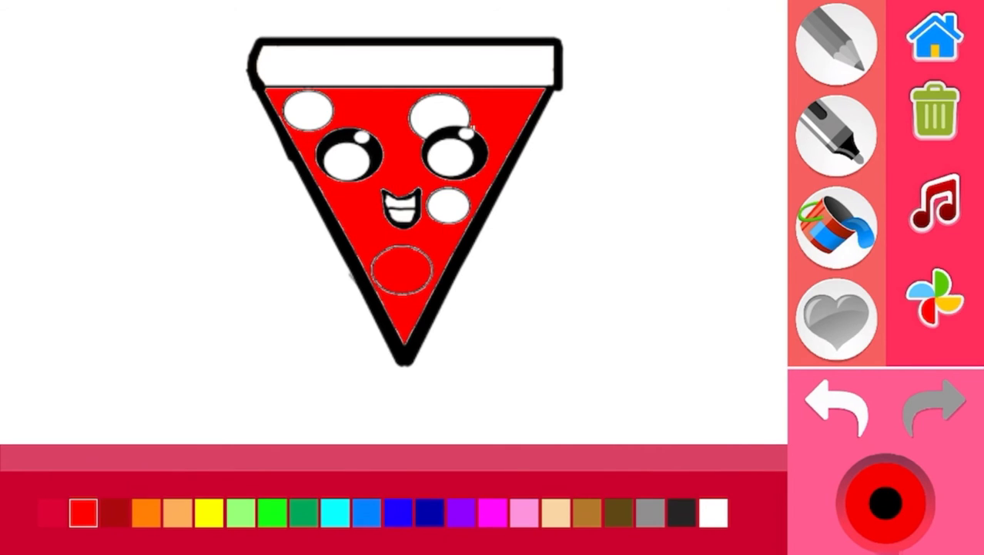
Leave the red-filled pizza slice and return to the picture gallery.
{"action": "left_click", "coordinate": [935, 37]}
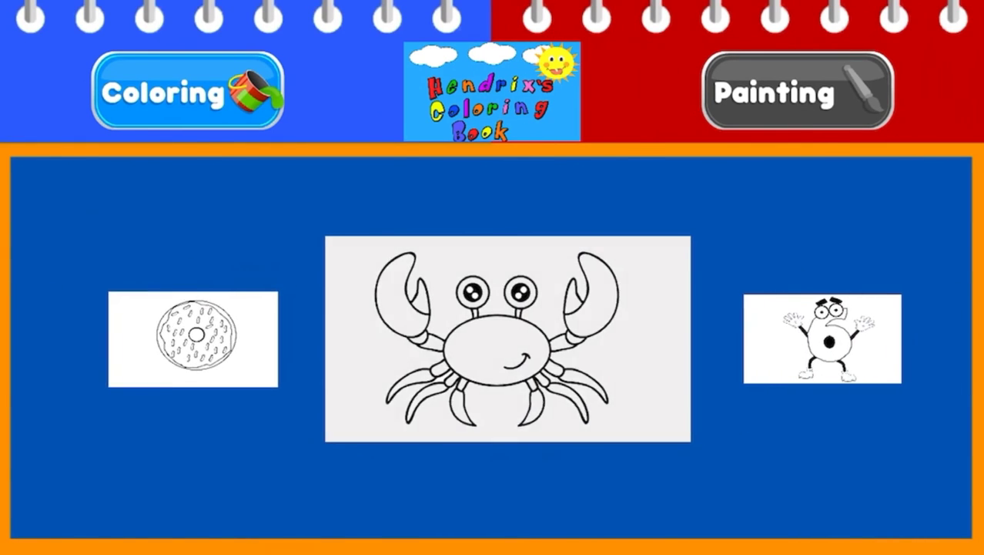
Open the crab picture and stamp frog, rocket, snowflake and glasses stickers around it.
{"action": "left_click", "coordinate": [507, 339]}
{"action": "left_click", "coordinate": [836, 315]}
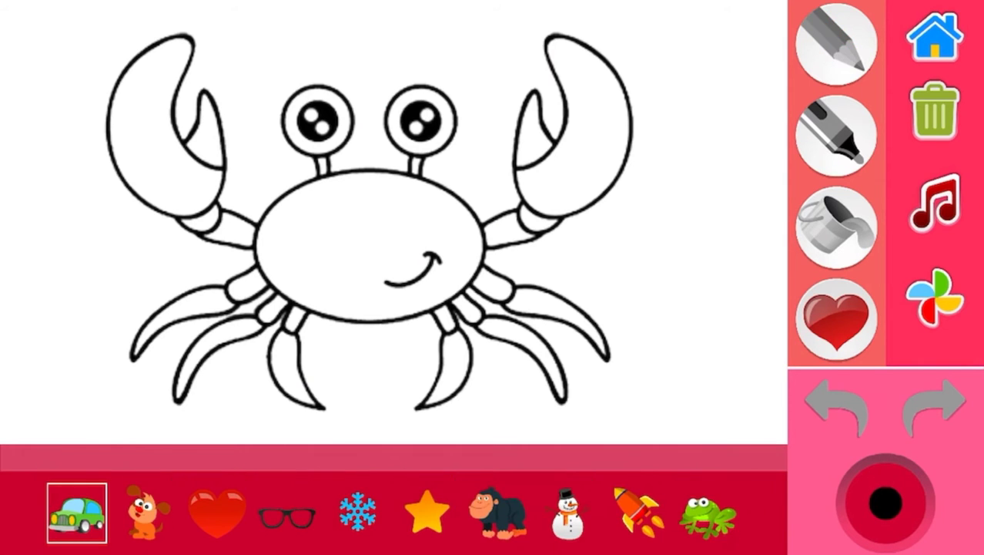
{"action": "left_click", "coordinate": [707, 512]}
{"action": "left_click", "coordinate": [668, 345]}
{"action": "left_click", "coordinate": [638, 512]}
{"action": "left_click", "coordinate": [712, 139]}
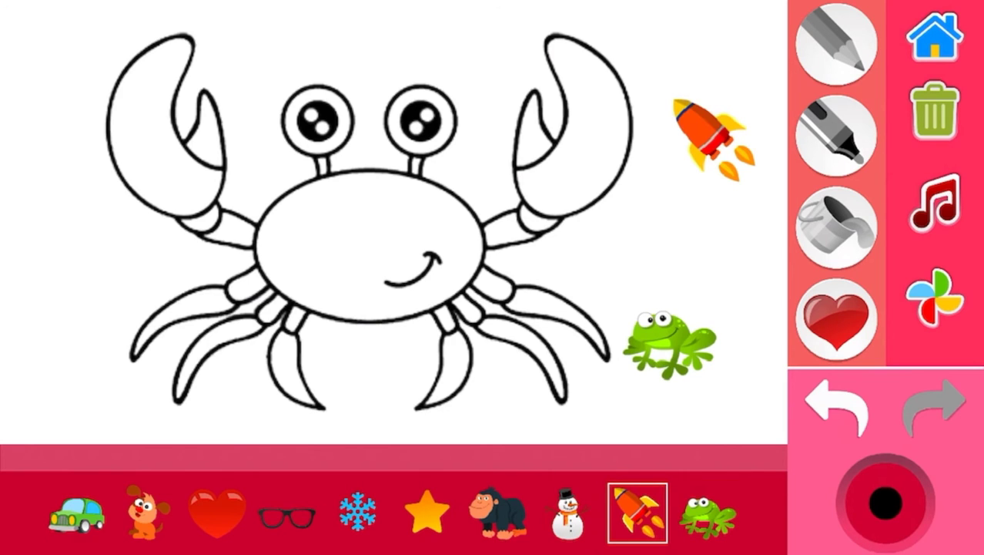
{"action": "left_click", "coordinate": [358, 511]}
{"action": "left_click", "coordinate": [82, 282]}
{"action": "left_click", "coordinate": [286, 514]}
{"action": "left_click", "coordinate": [89, 154]}
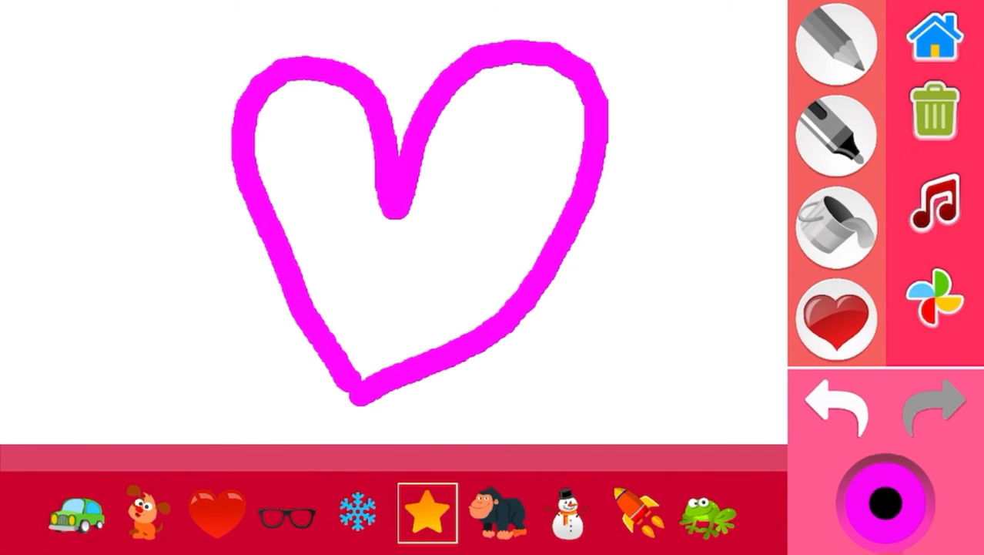
Stamp four star stickers around the pink heart, two on each side.
{"action": "left_click", "coordinate": [590, 384]}
{"action": "left_click", "coordinate": [658, 173]}
{"action": "left_click", "coordinate": [184, 364]}
{"action": "left_click", "coordinate": [83, 171]}
{"action": "left_click", "coordinate": [835, 227]}
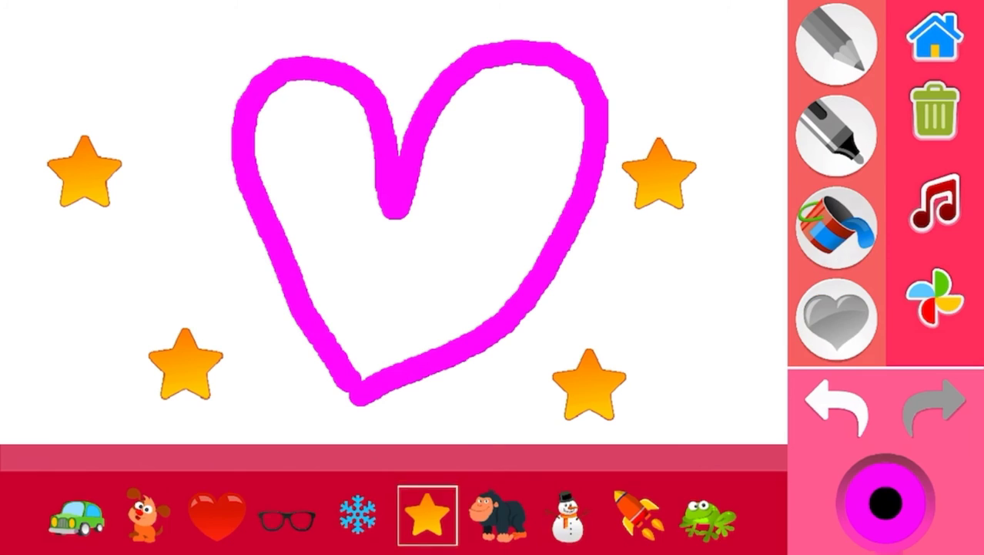